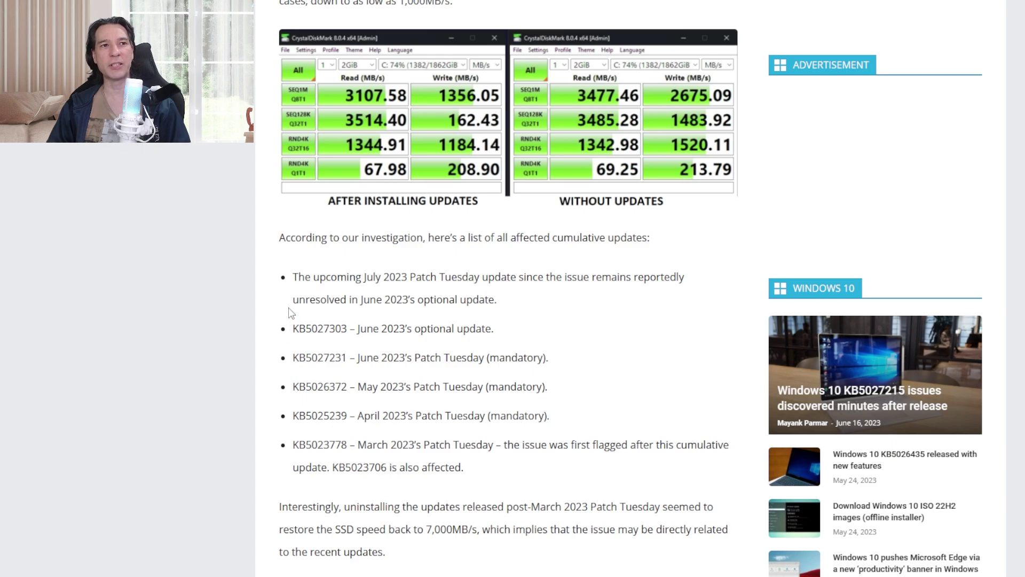
Highlight the July and June 2023 entries in the article's list of affected cumulative updates, clearing each selection
drag(293, 299, 415, 358)
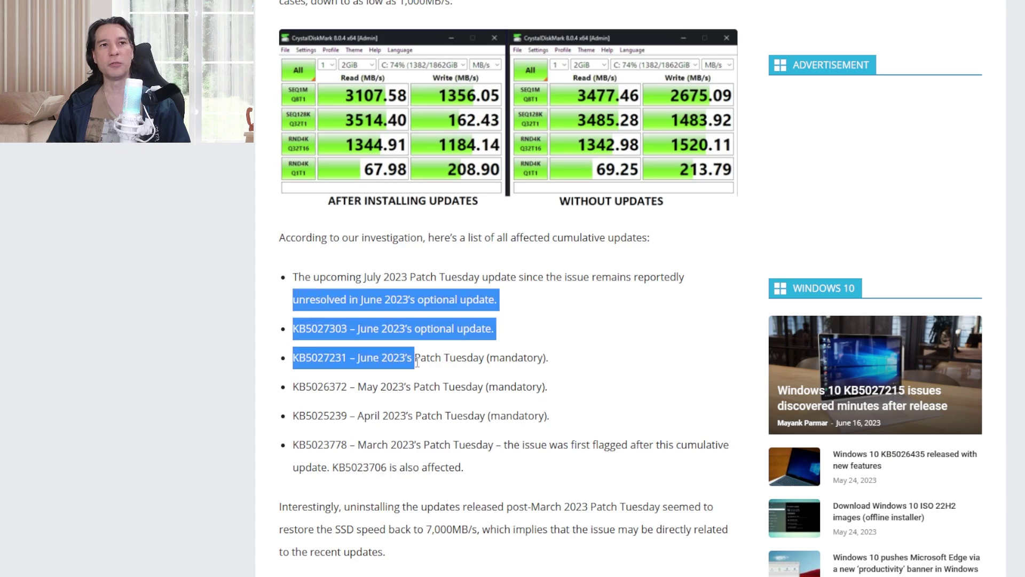
click(370, 280)
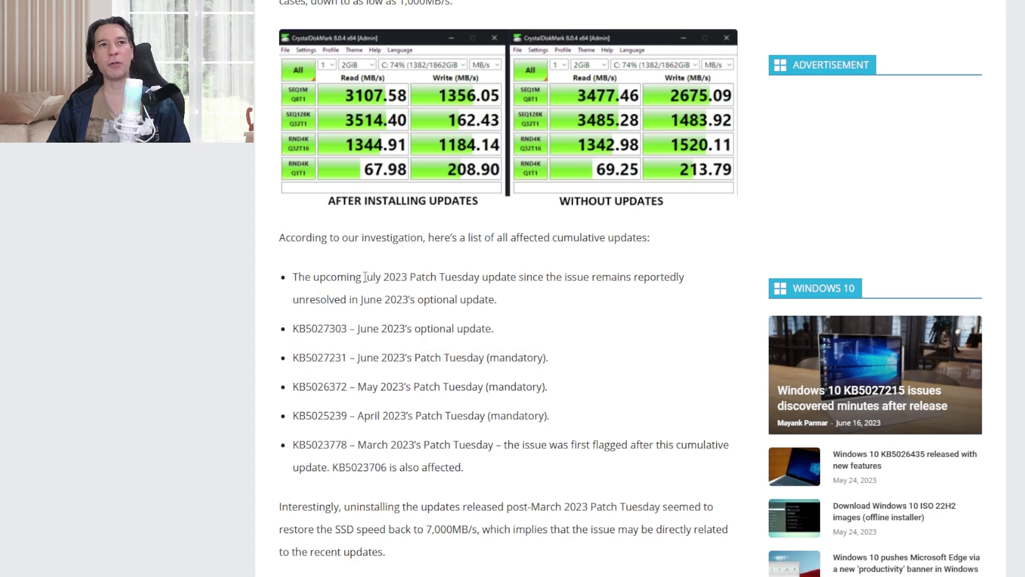
drag(365, 277, 420, 277)
click(563, 319)
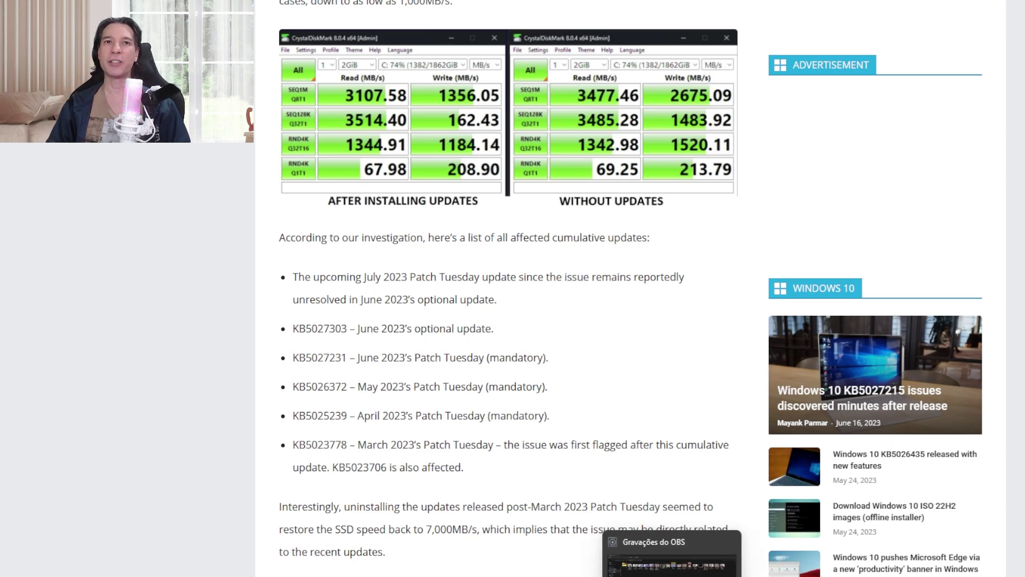
Switch to AS SSD Benchmark and place its window beside the saved as-ssd-bench XPG GAMMIX result image
click(673, 559)
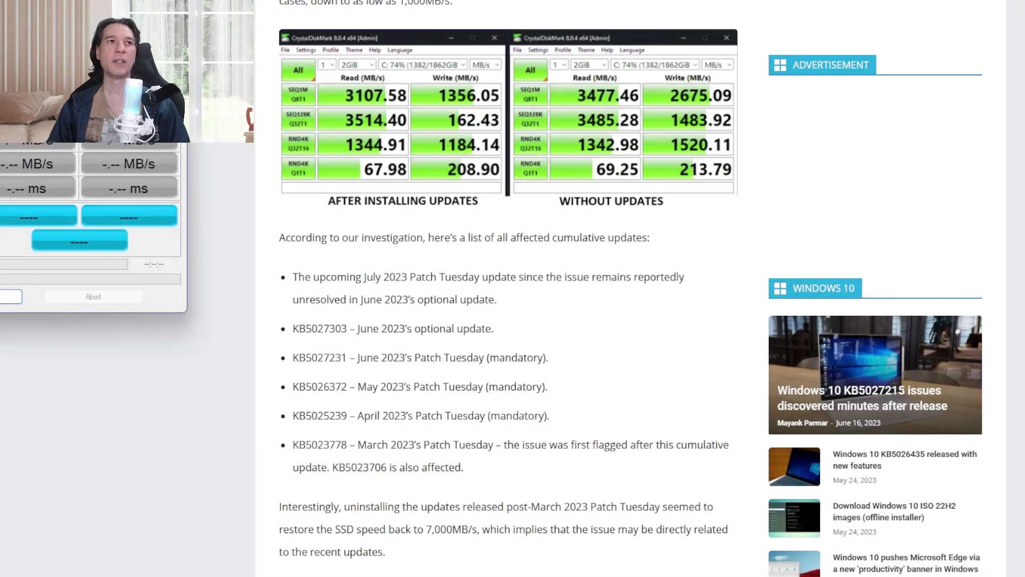
drag(26, 2, 434, 146)
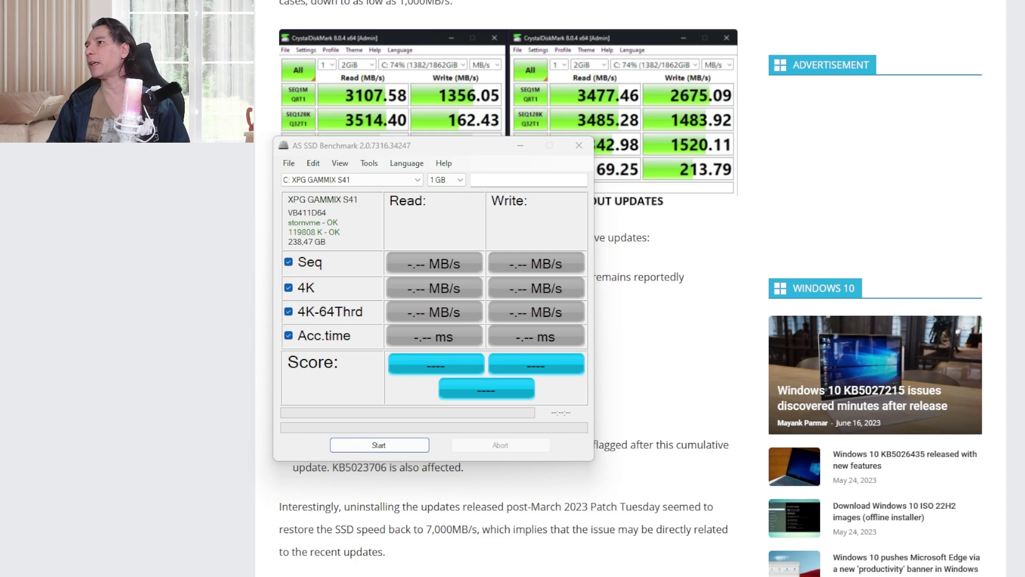
key(alt+Tab)
drag(745, 67, 1009, 15)
drag(621, 266, 1023, 279)
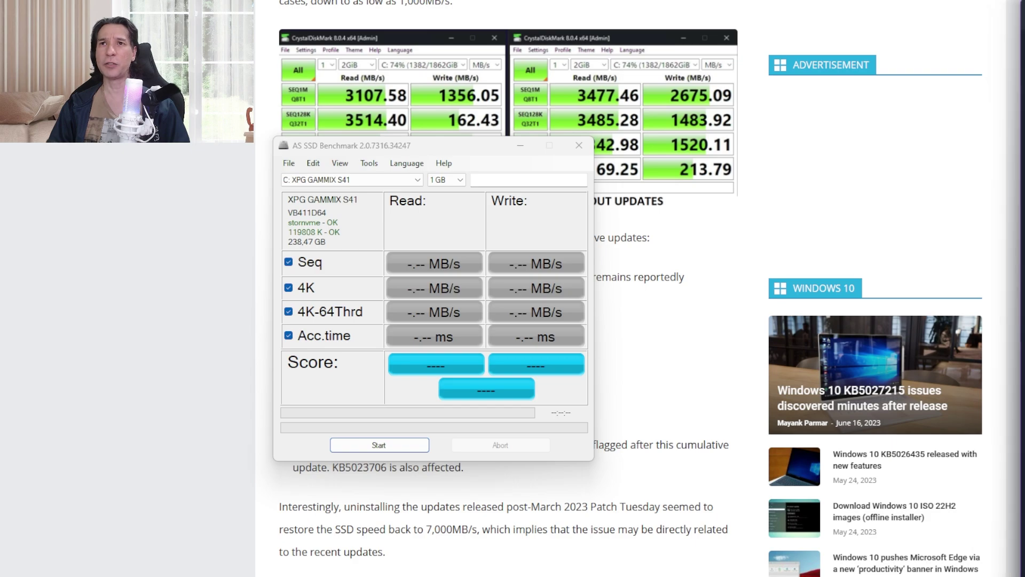
drag(1017, 16, 931, 17)
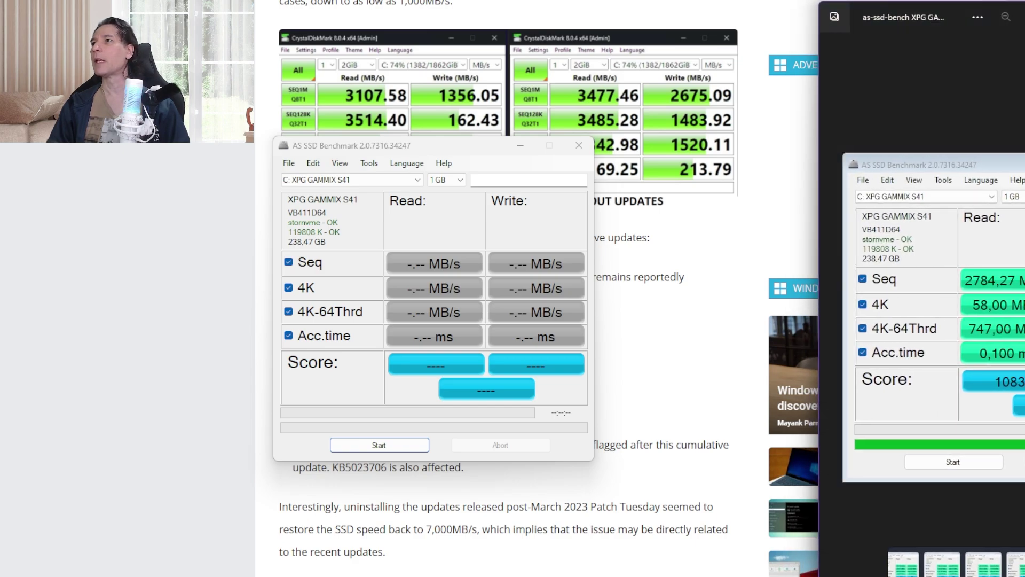
drag(917, 11, 758, 13)
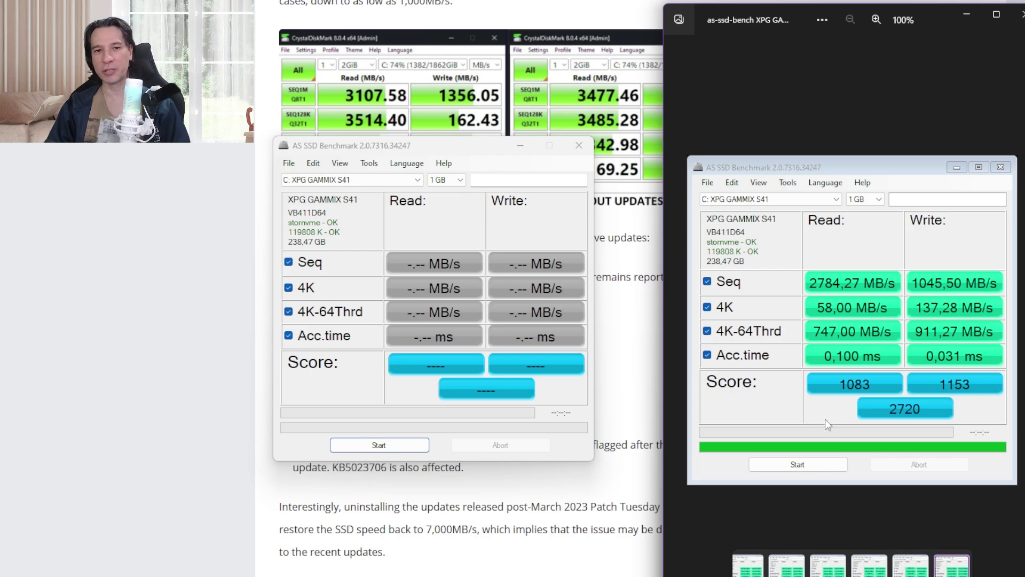
drag(415, 149, 505, 177)
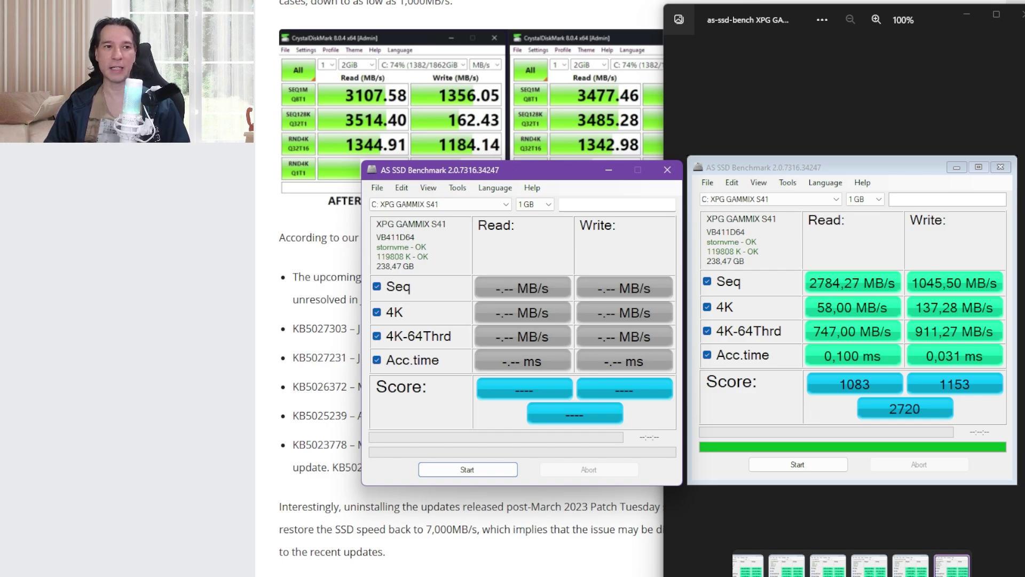
Open Task Manager and check the performance of Disco 2 (C:) and Disco 0 (D:), returning to the article
right_click(323, 570)
key(Escape)
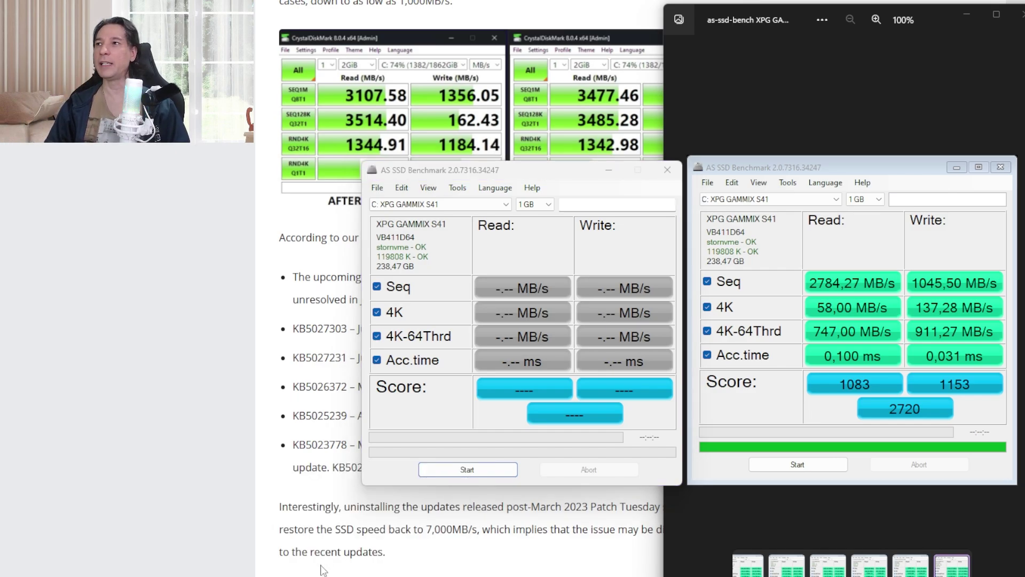
key(ctrl+shift+Escape)
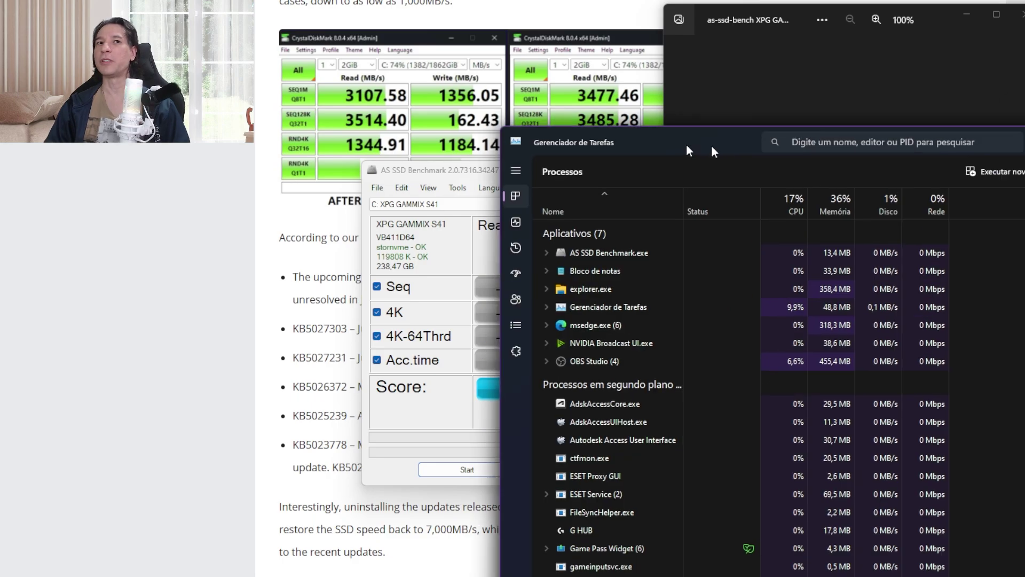
drag(711, 145, 530, 127)
click(334, 203)
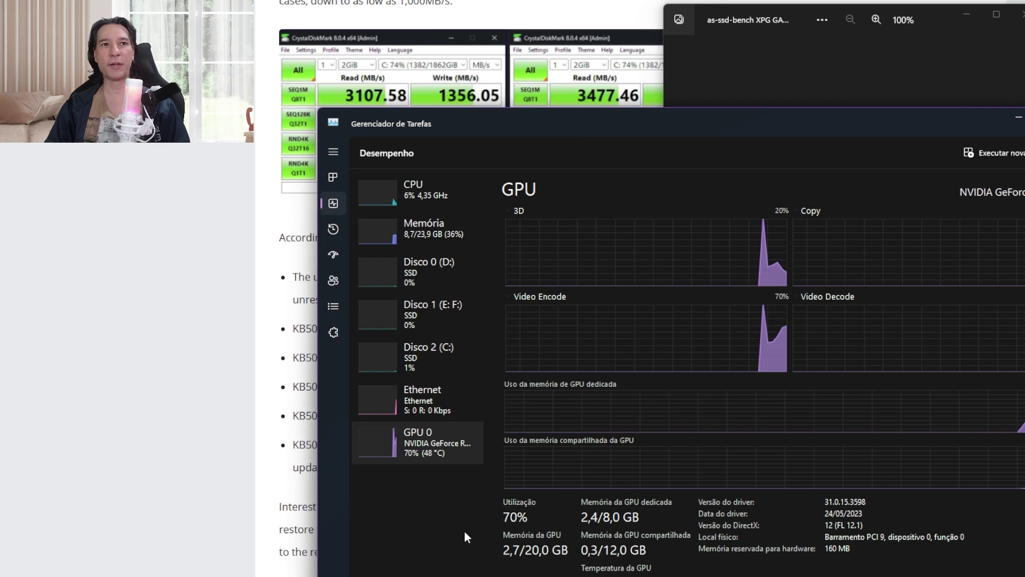
click(443, 355)
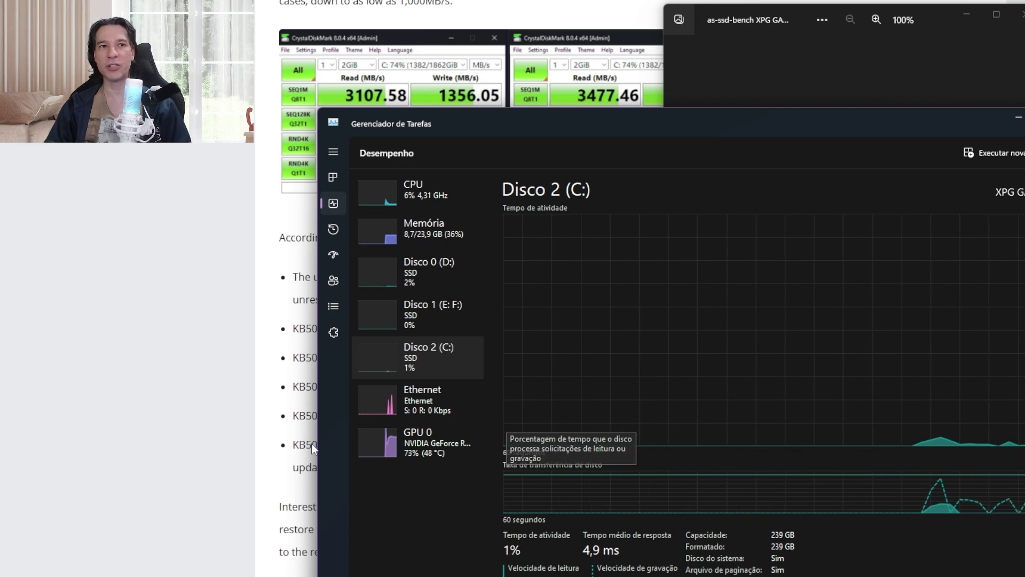
click(419, 272)
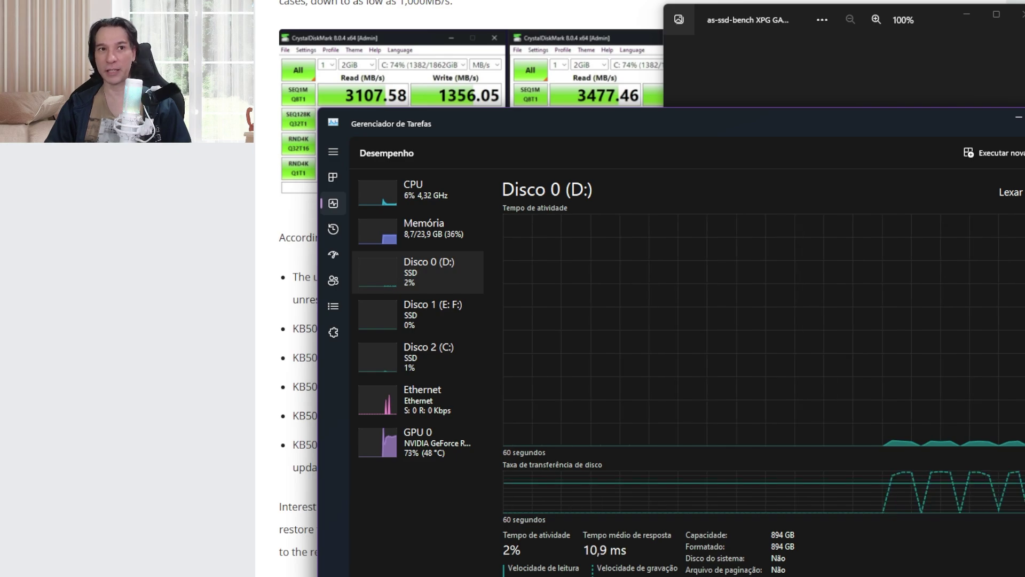
click(286, 421)
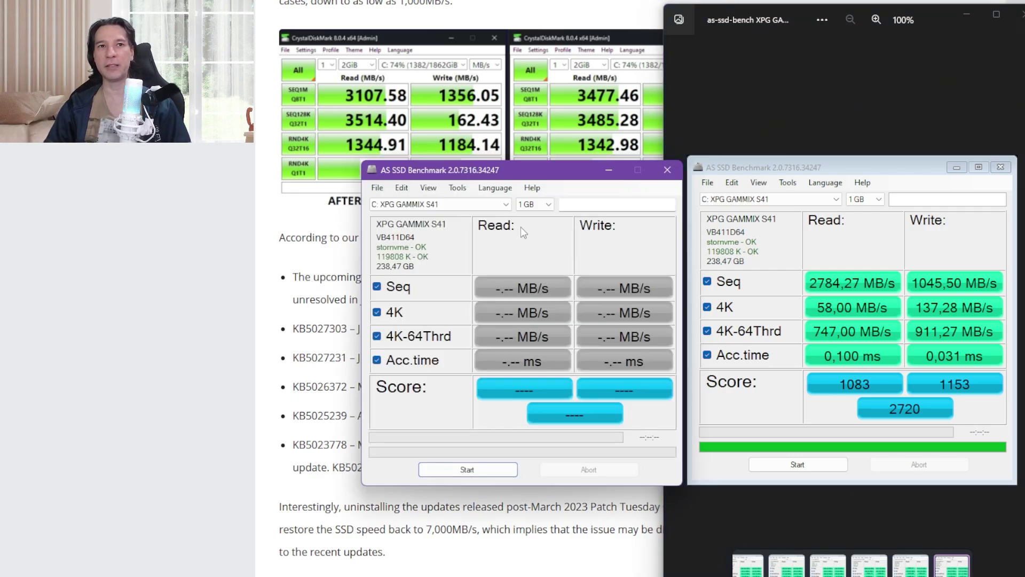
Run the 1 GB AS SSD benchmark on the C: XPG GAMMIX S41 and compare its speeds with the saved results
drag(519, 179, 512, 175)
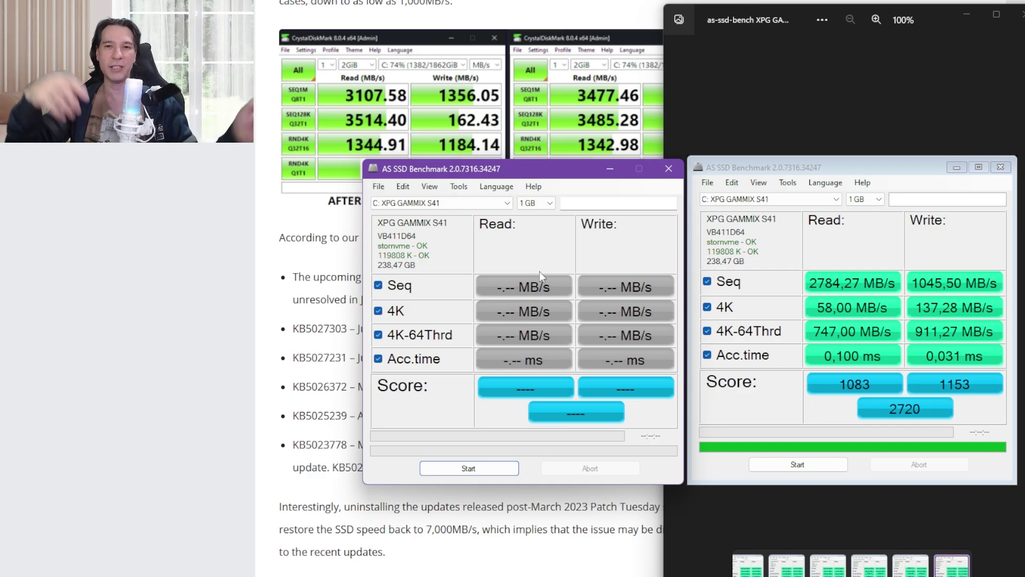
click(444, 468)
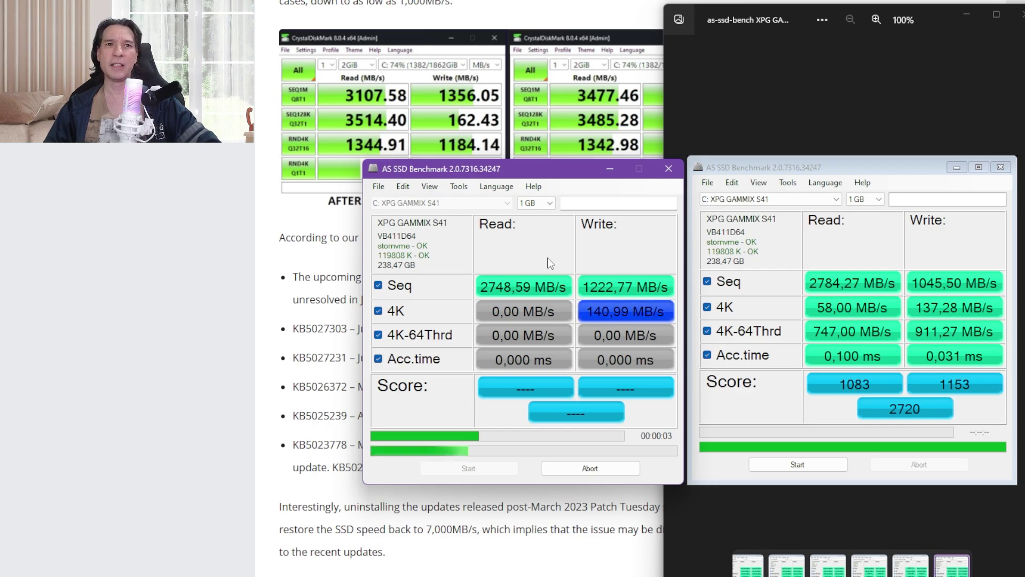
mouse_move(552, 294)
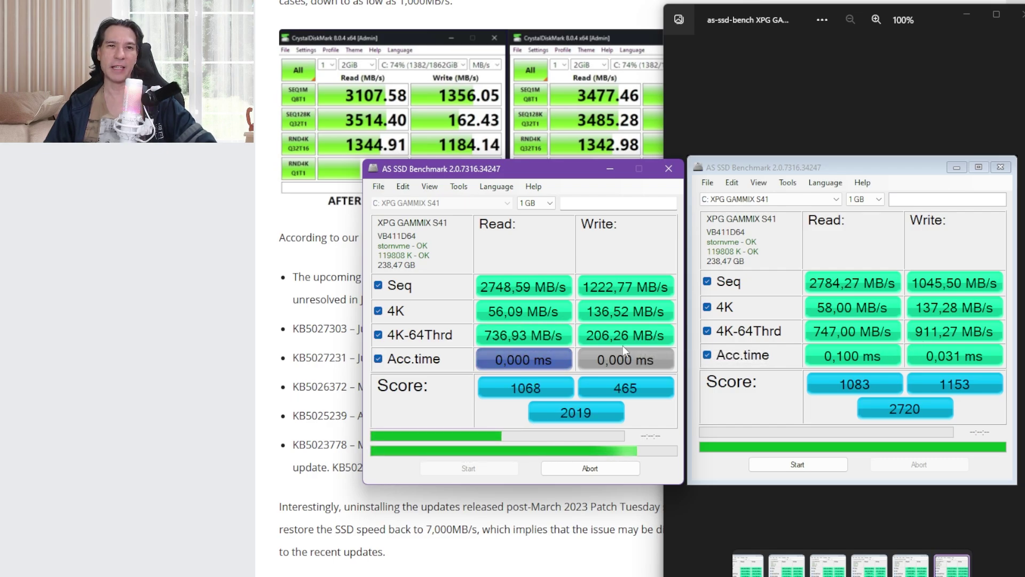
mouse_move(622, 345)
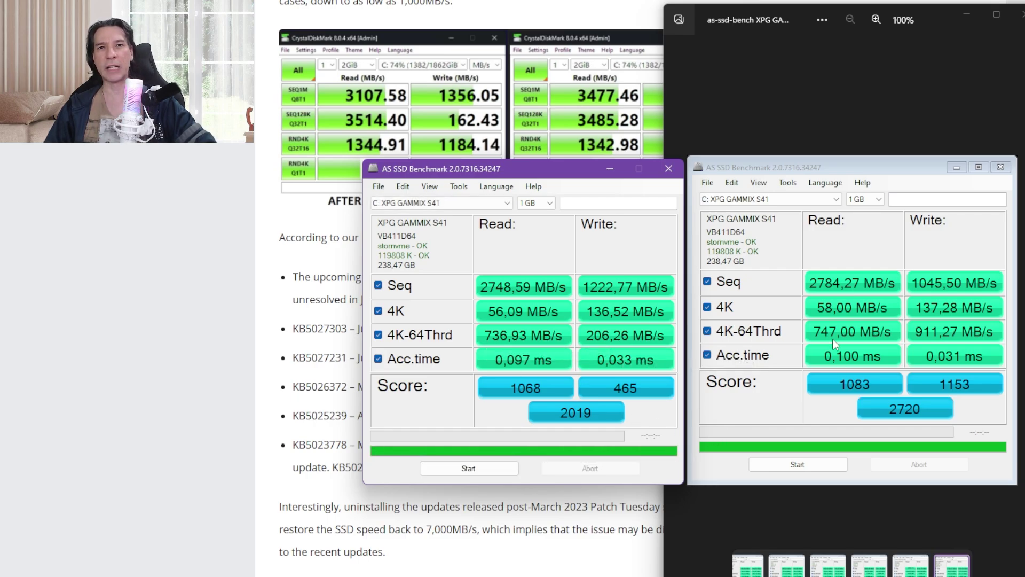
mouse_move(532, 338)
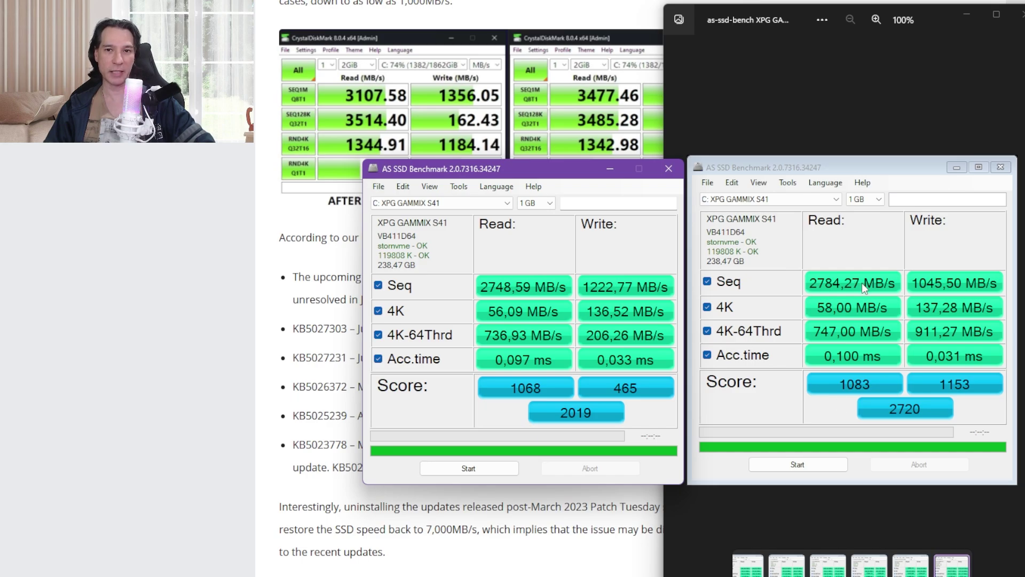
Repeat the C: drive benchmark two more times, checking the 4K-64Thrd speeds against the saved image
click(460, 467)
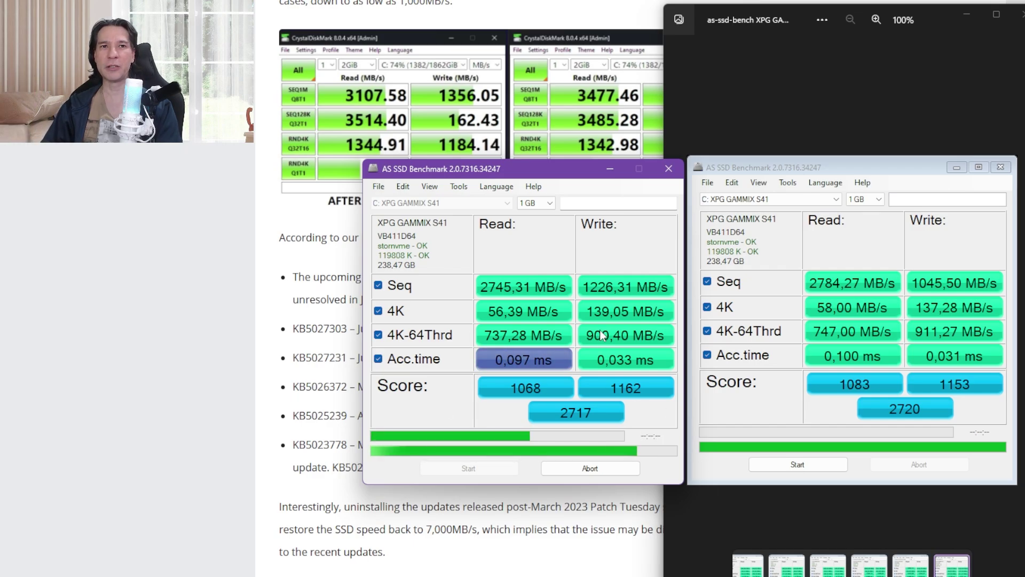
mouse_move(507, 346)
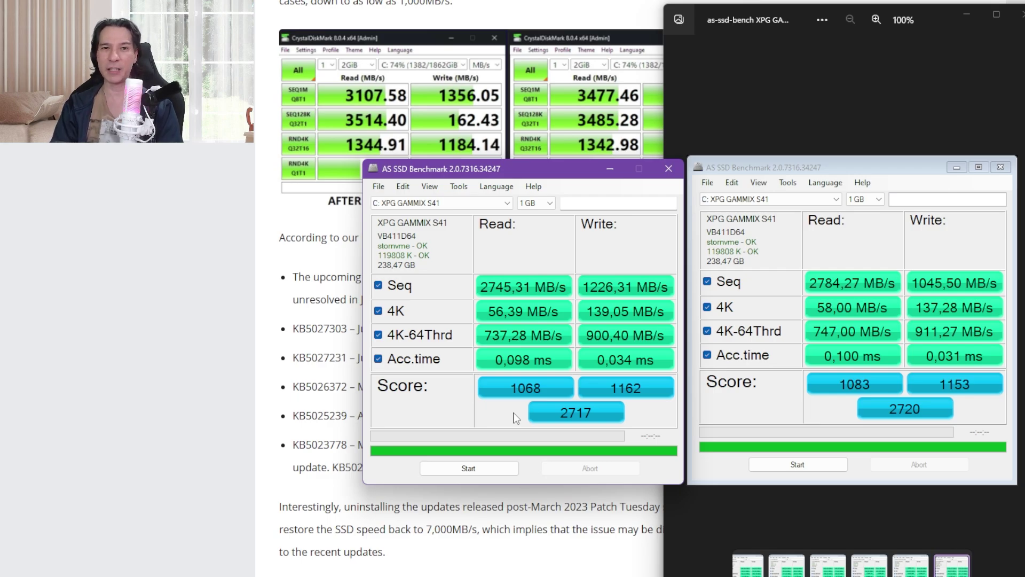
click(462, 471)
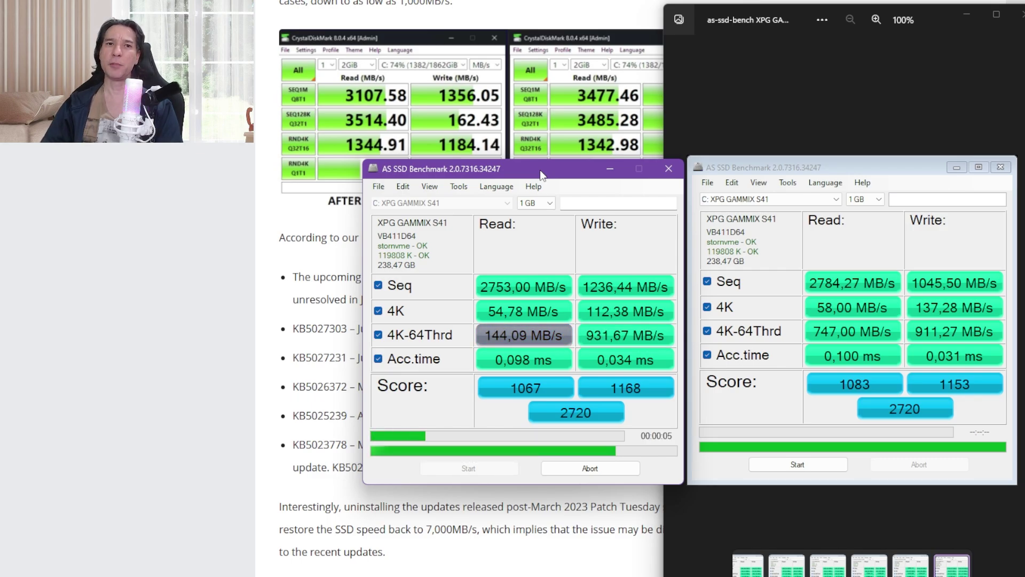
mouse_move(628, 335)
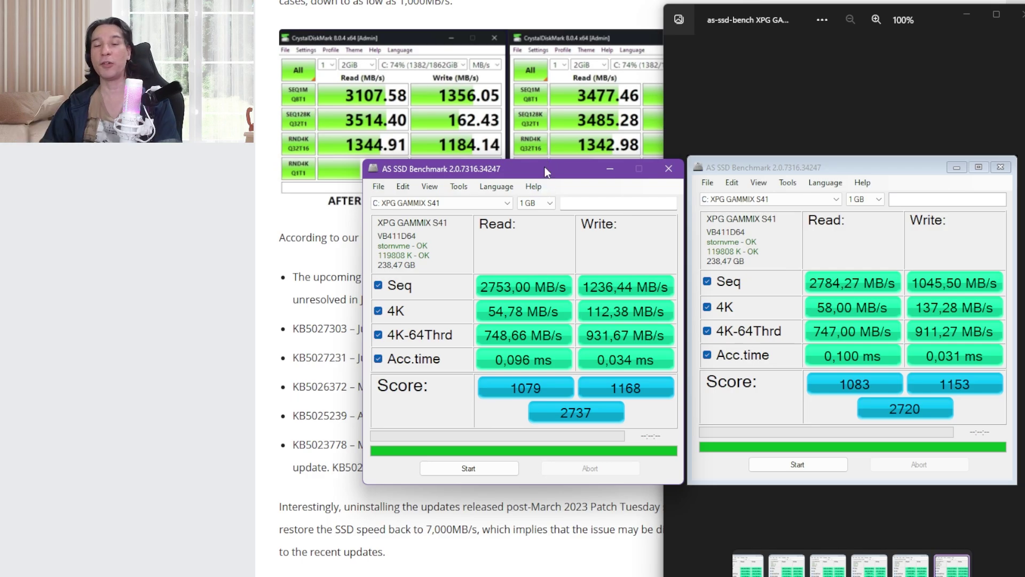
Return to the Windows Latest article and read the remaining user reports, feedback comments and Microsoft's response
click(69, 398)
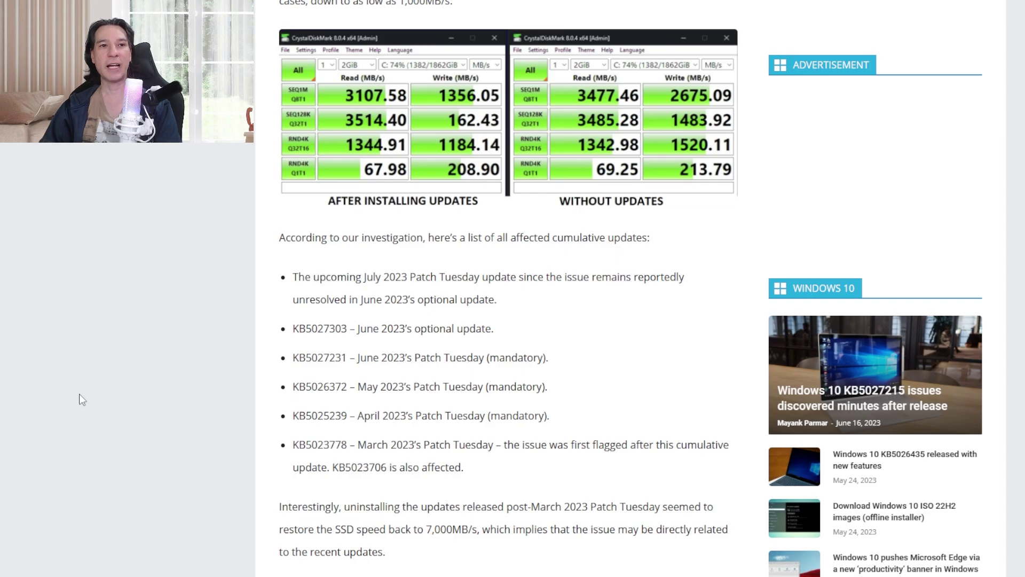
scroll(113, 384, down, 5)
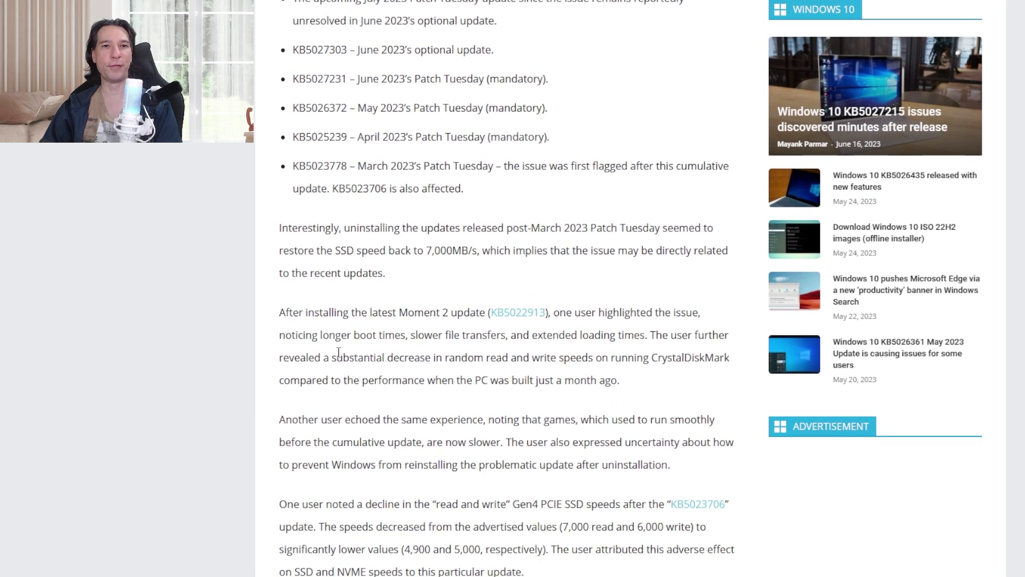
scroll(279, 410, down, 3)
scroll(264, 406, down, 3)
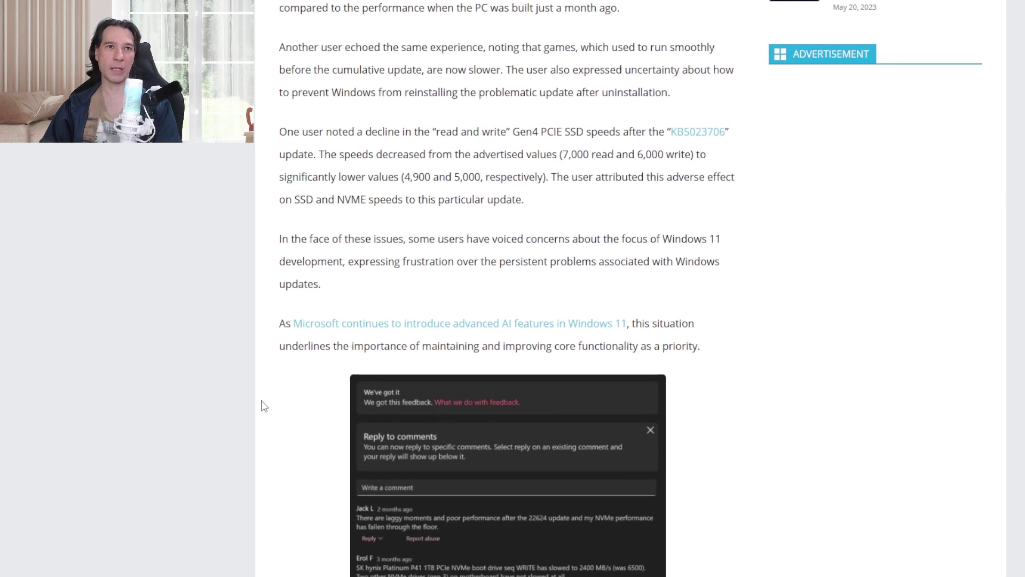
scroll(264, 406, down, 5)
scroll(263, 406, down, 6)
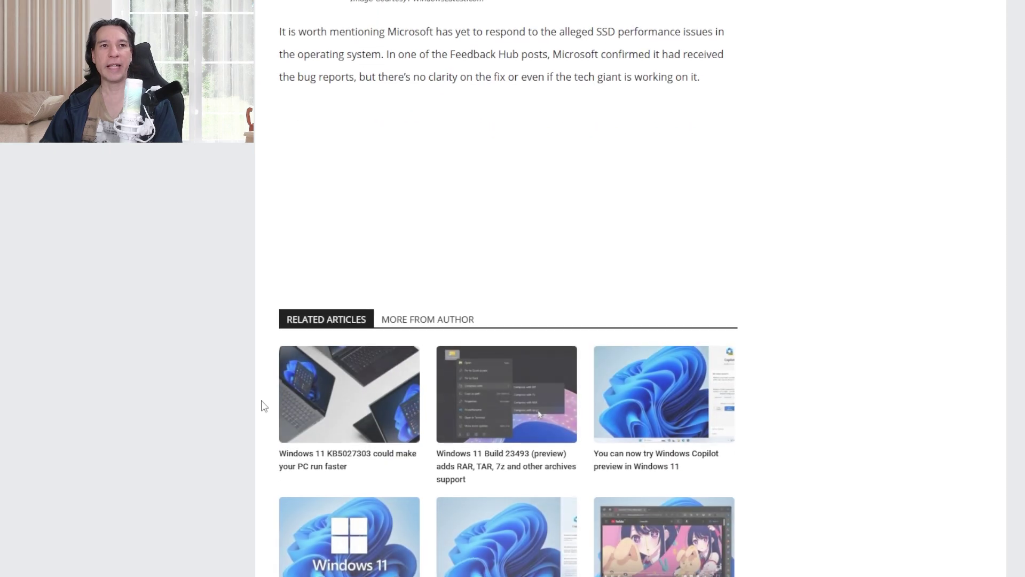
scroll(264, 406, up, 5)
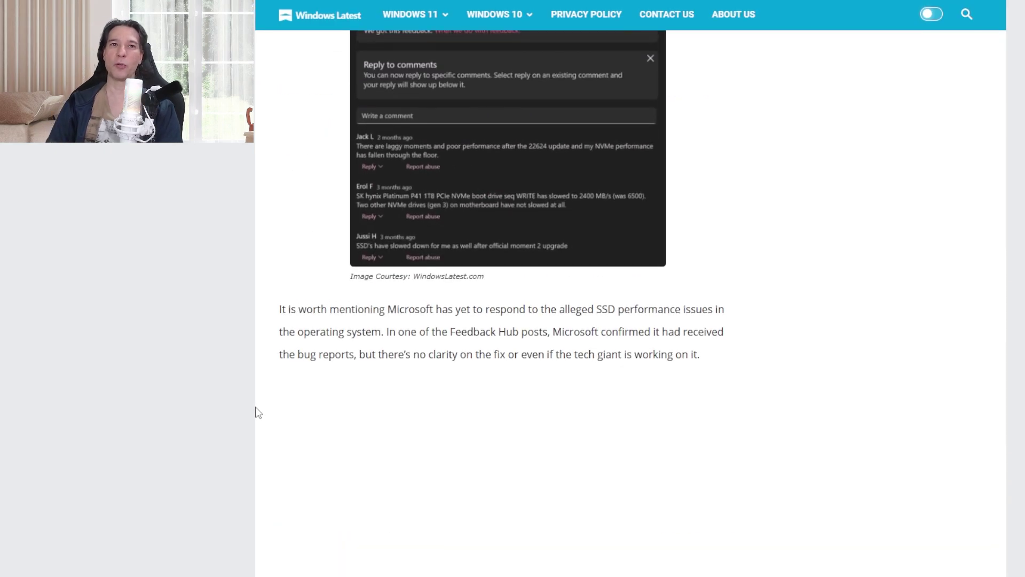